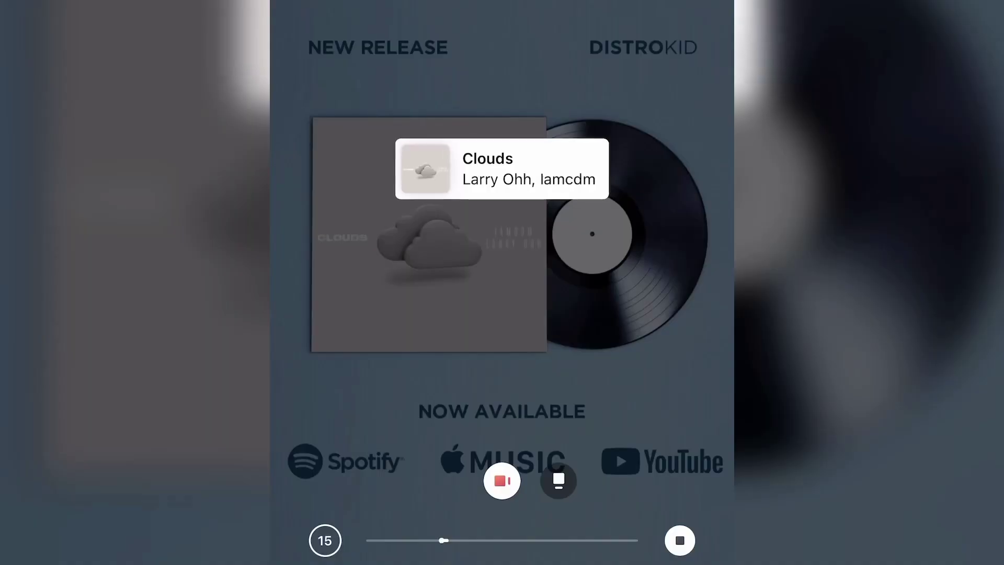
Browse the DistroKid promo card designs for the Clouds release, including the Black, CD, Rust and Camera versions
left_click(559, 480)
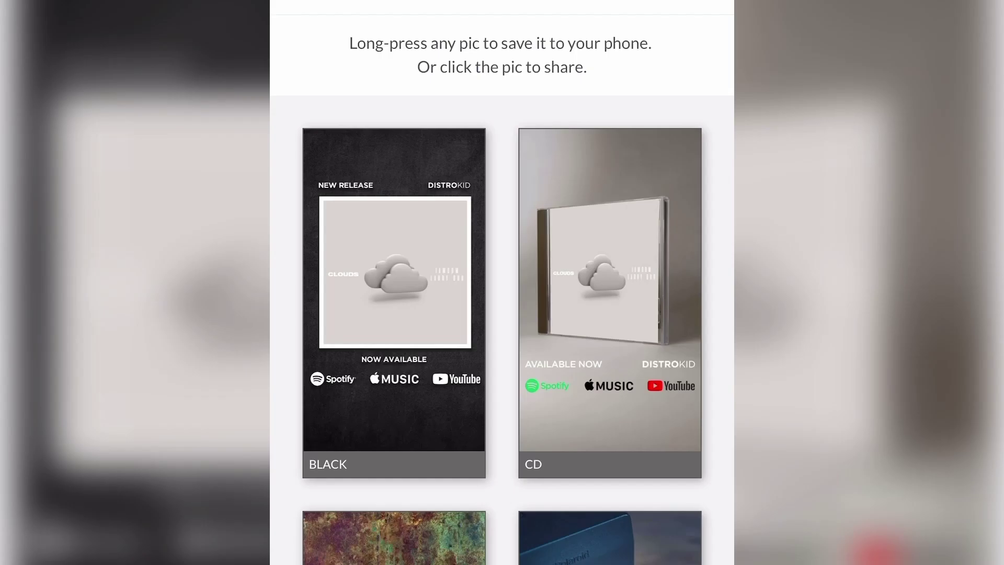
scroll(502, 283, "down", 3)
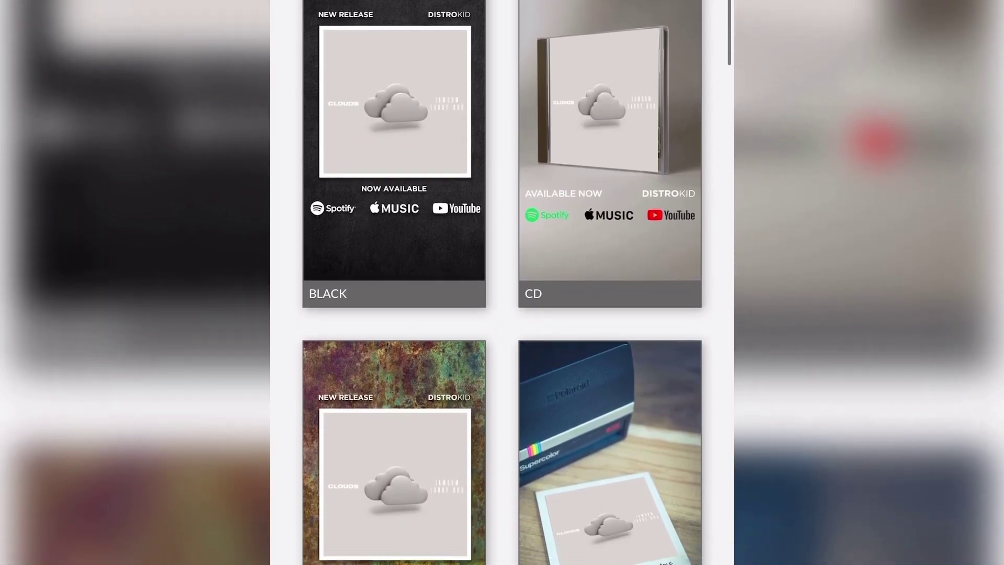
scroll(502, 282, "down", 4)
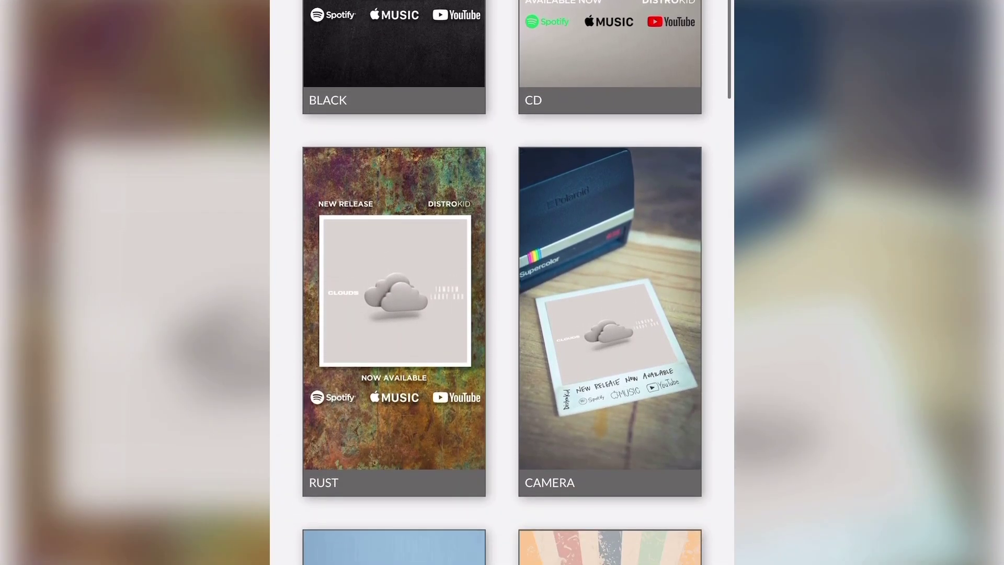
scroll(501, 282, "down", 4)
type("o")
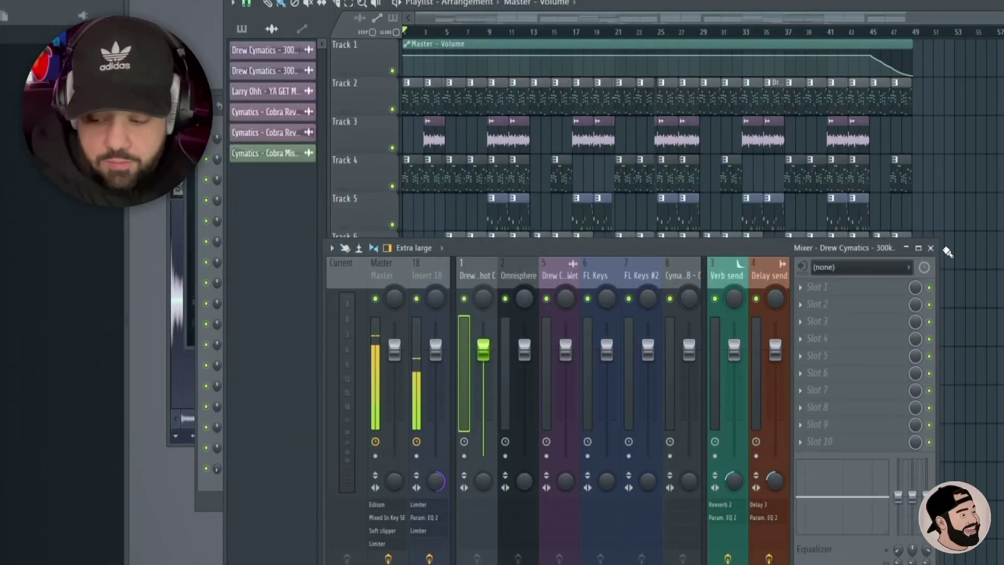
Arrange the mixer window clear of the playlist and bring up the channel rack to work on the tracks
left_click_drag(635, 251, 660, 254)
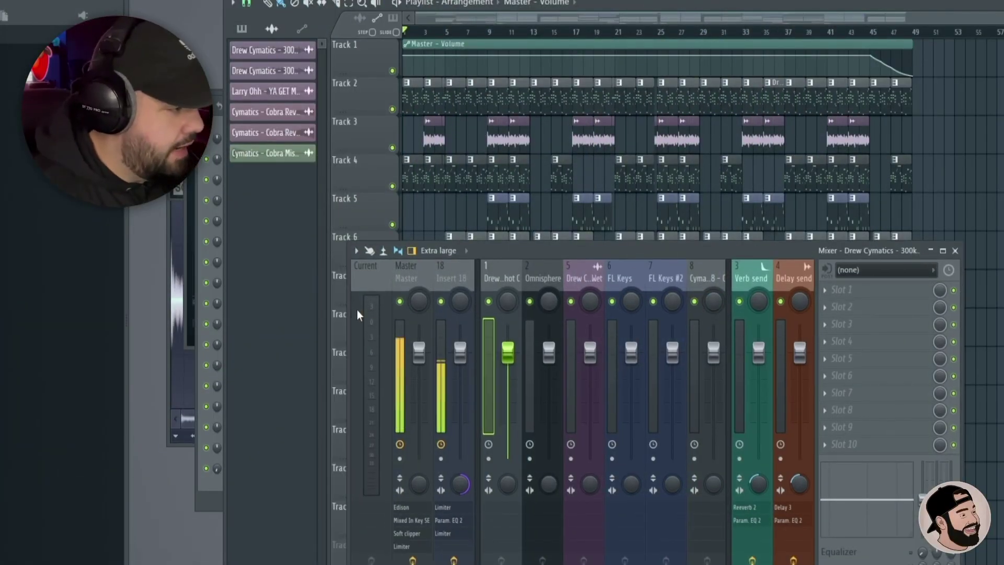
left_click_drag(347, 311, 186, 311)
scroll(378, 275, "down", 3)
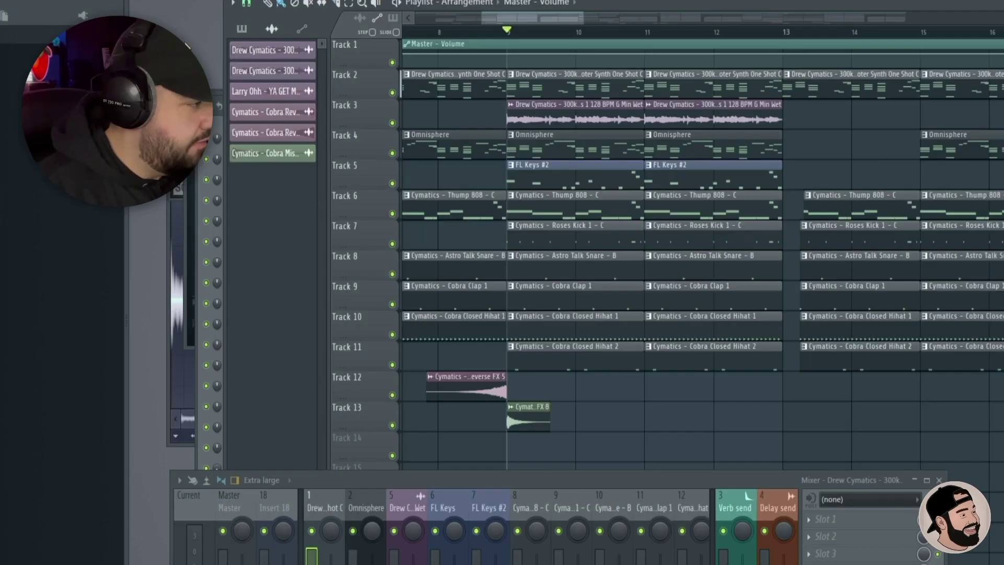
key("F6")
left_click_drag(617, 104, 598, 94)
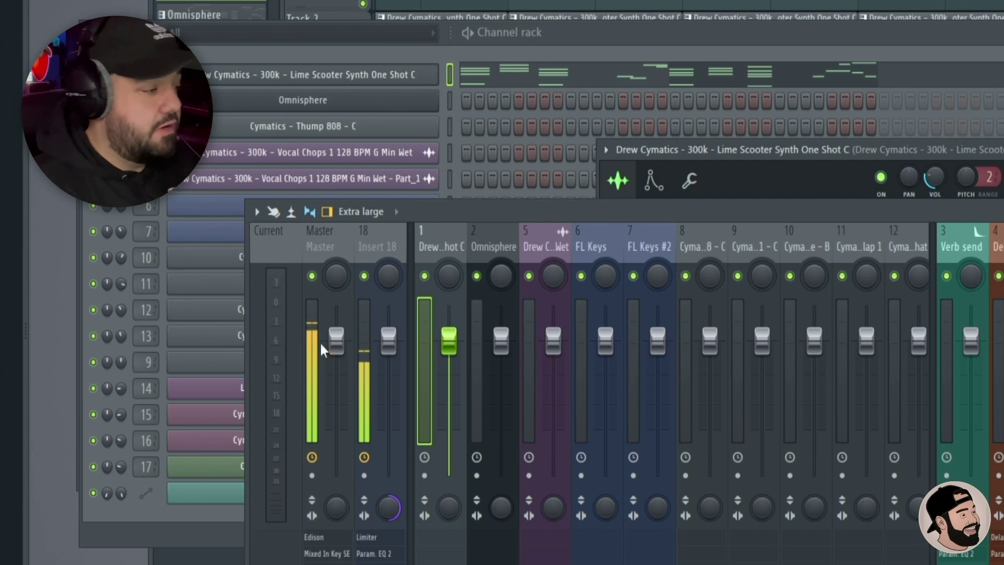
left_click_drag(465, 210, 467, 202)
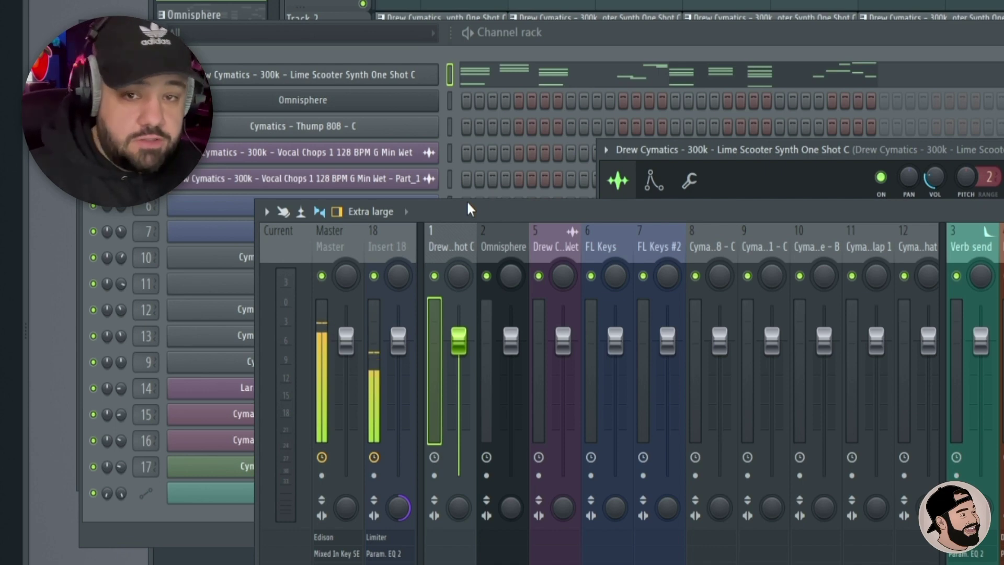
Play the Lime Scooter Synth pattern with Insert 18 muted to check the synth track's level
left_click(345, 277)
left_click(465, 343)
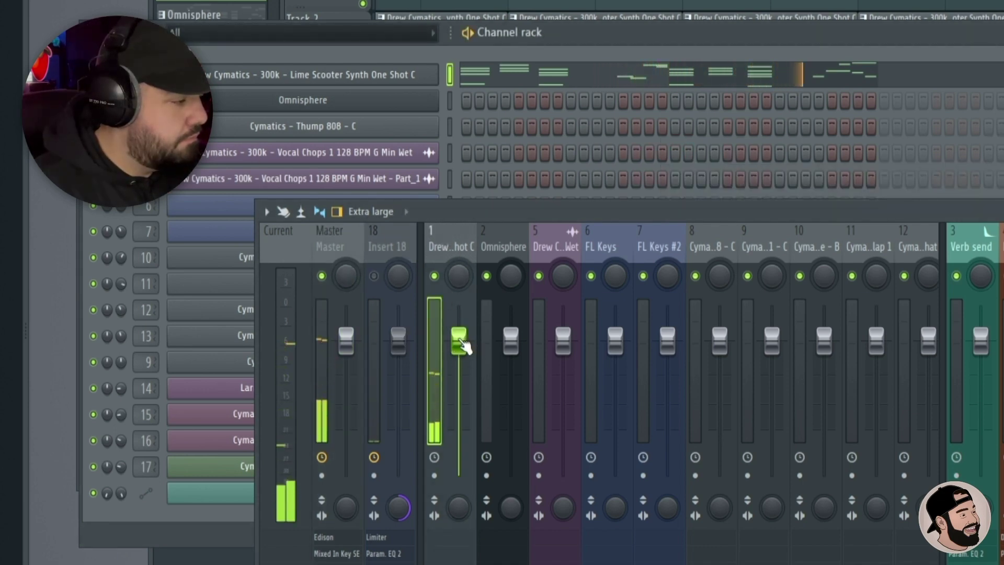
left_click(374, 275)
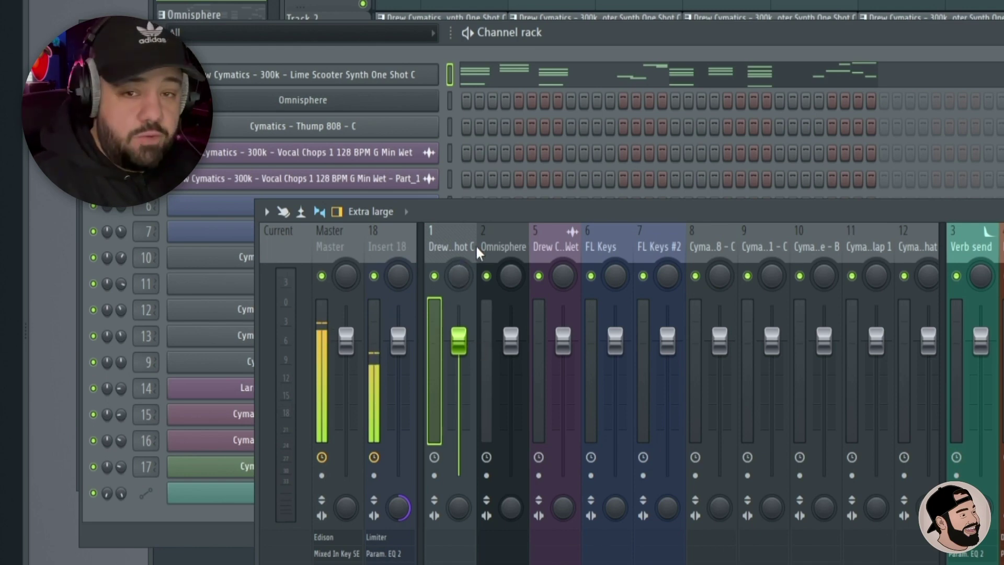
Lower the Lime Scooter Synth track's fader to about -7.8 dB while watching the master level
left_click_drag(463, 334, 459, 383)
left_click(334, 376)
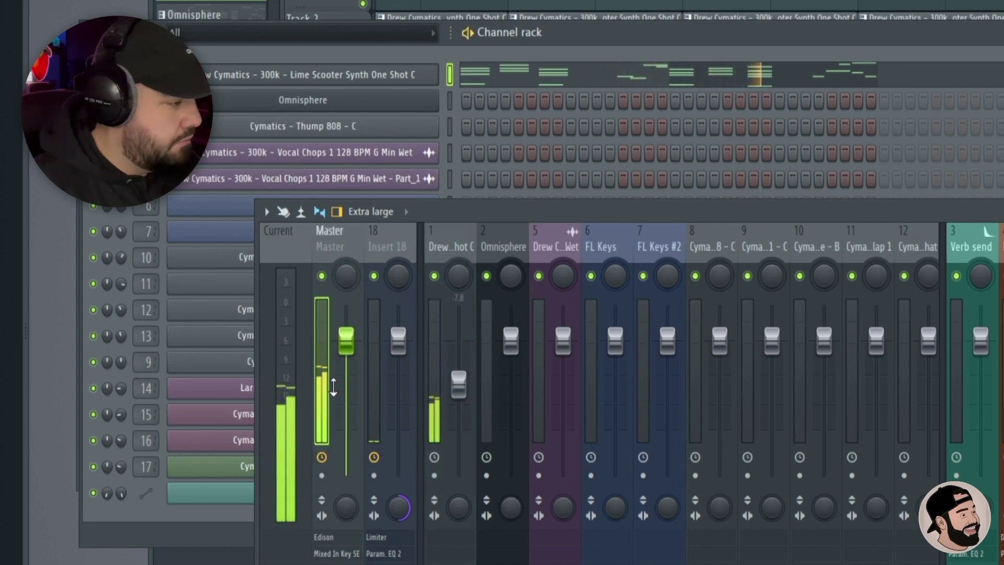
left_click(439, 355)
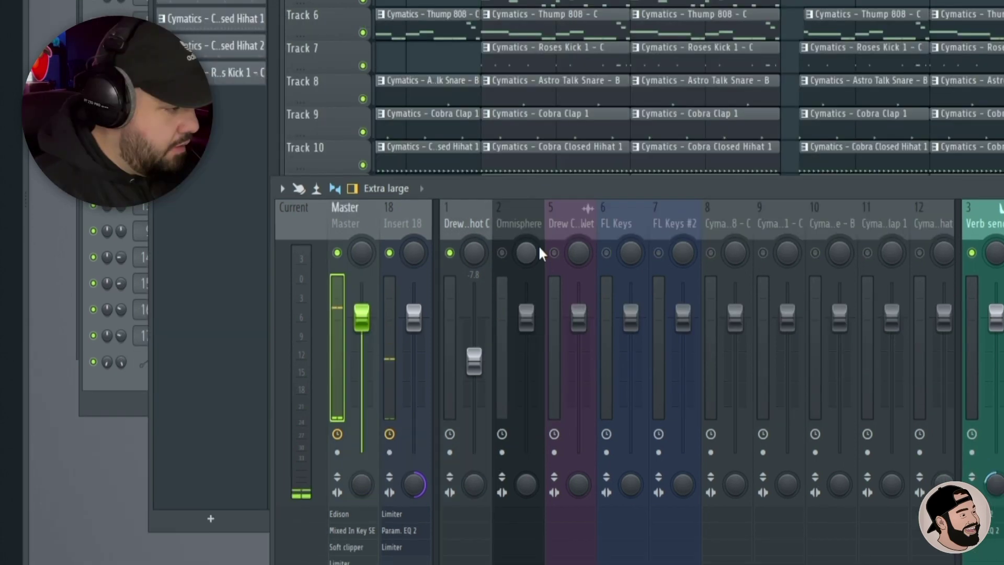
Lower the Omnisphere fader to about -8.2 dB and widen the stereo separation of the Lime Scooter Synth and Omnisphere tracks
left_click(466, 209)
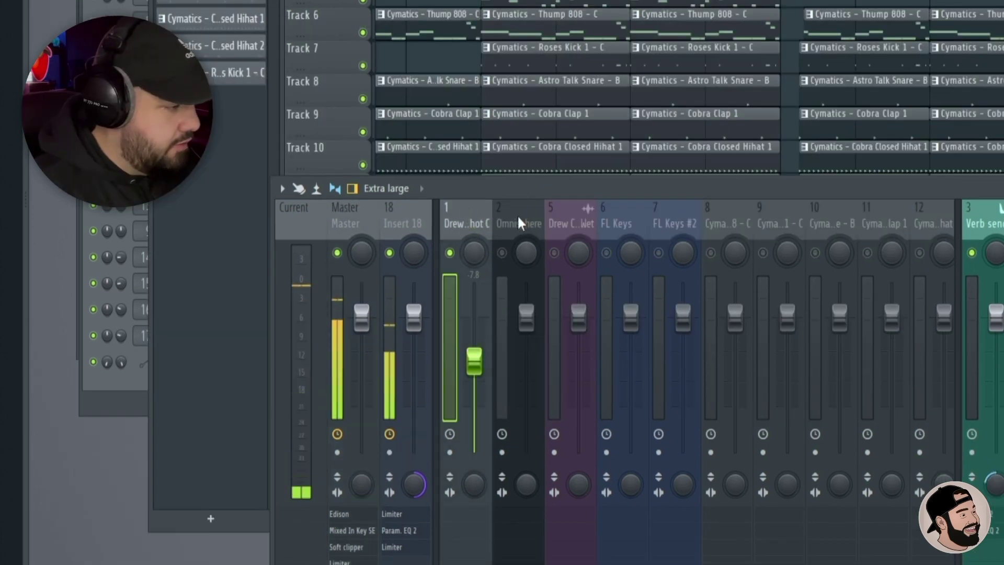
left_click_drag(526, 192, 518, 193)
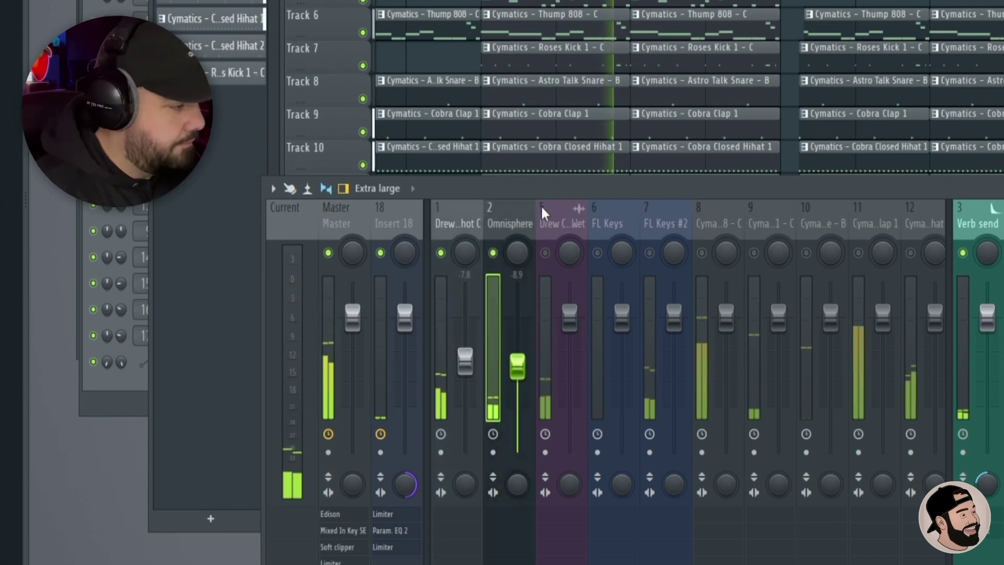
left_click_drag(540, 188, 527, 42)
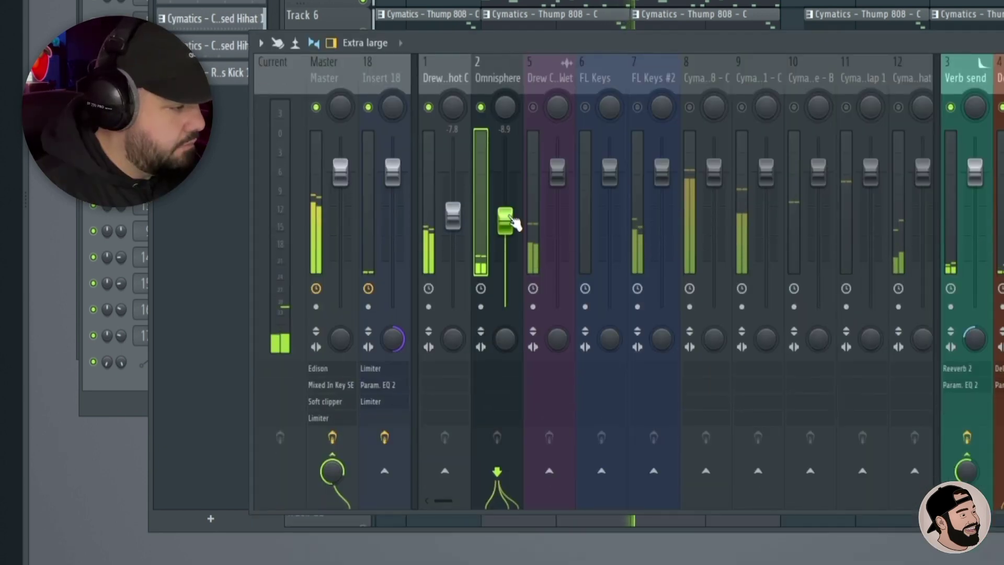
left_click_drag(510, 217, 505, 216)
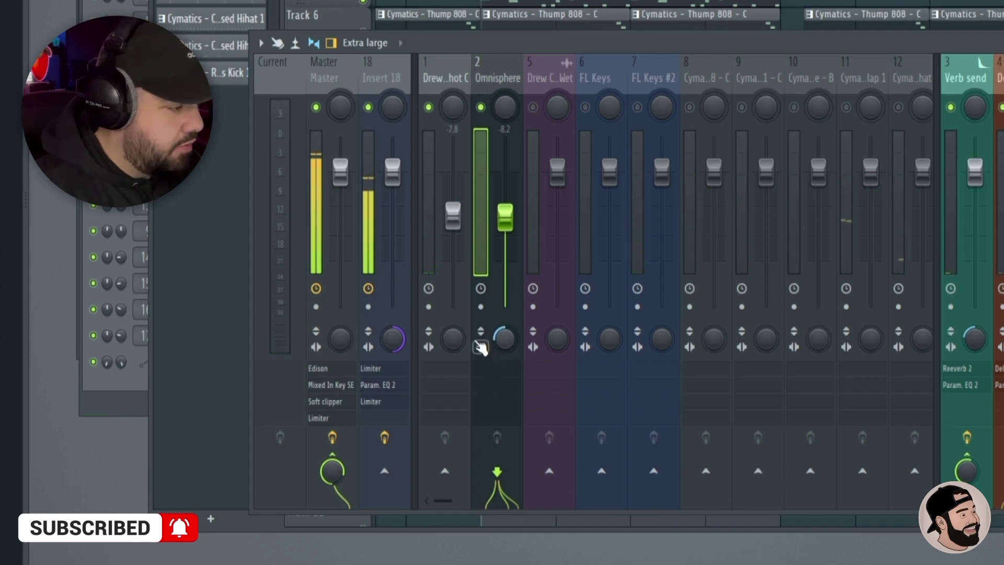
left_click_drag(453, 339, 453, 349)
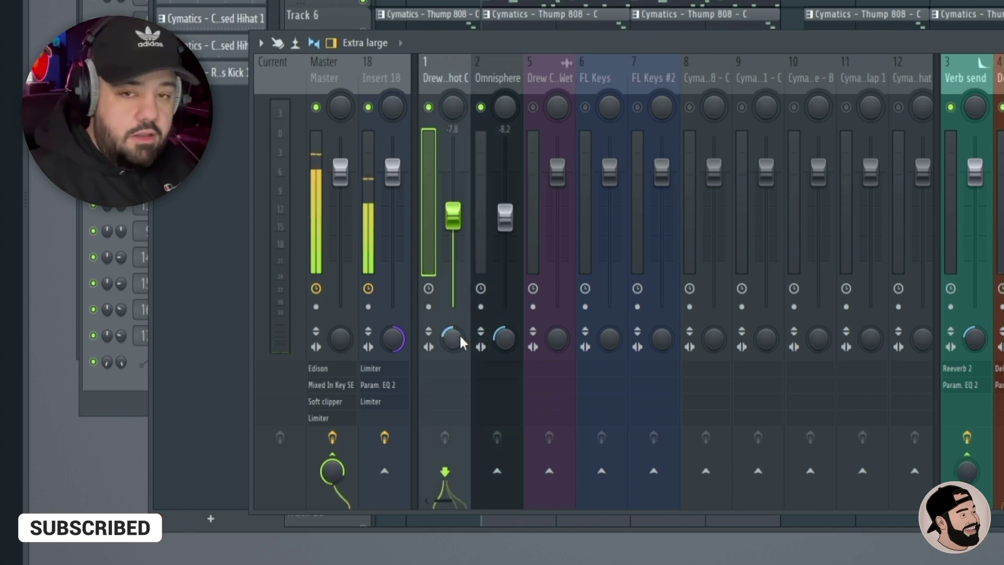
Insert Fruity Parametric EQ 2 on the Lime Scooter Synth and Omnisphere mixer tracks
left_click(511, 71)
left_click(447, 75)
left_click(481, 74)
left_click(447, 74)
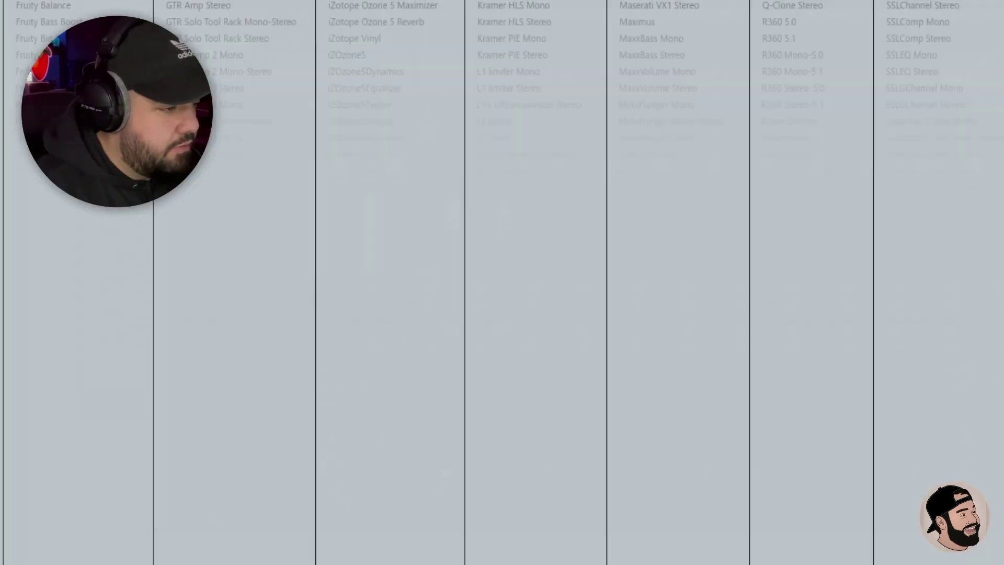
left_click(93, 502)
left_click(493, 76)
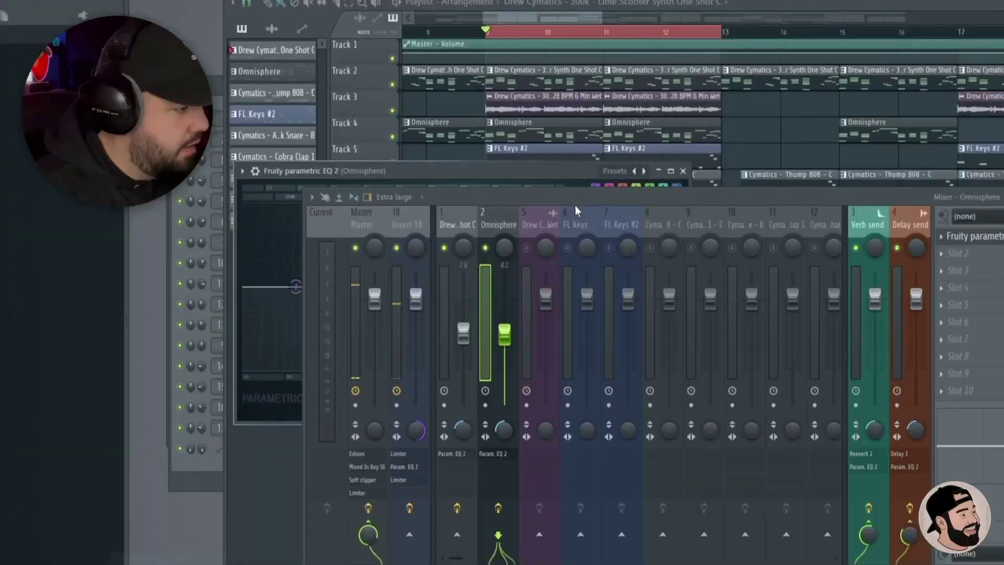
Place the two EQ windows side by side above the mixer and raise high bands 6 and 7 on Omnisphere's EQ
left_click_drag(594, 48, 500, 300)
left_click_drag(459, 160, 943, 104)
left_click(601, 318)
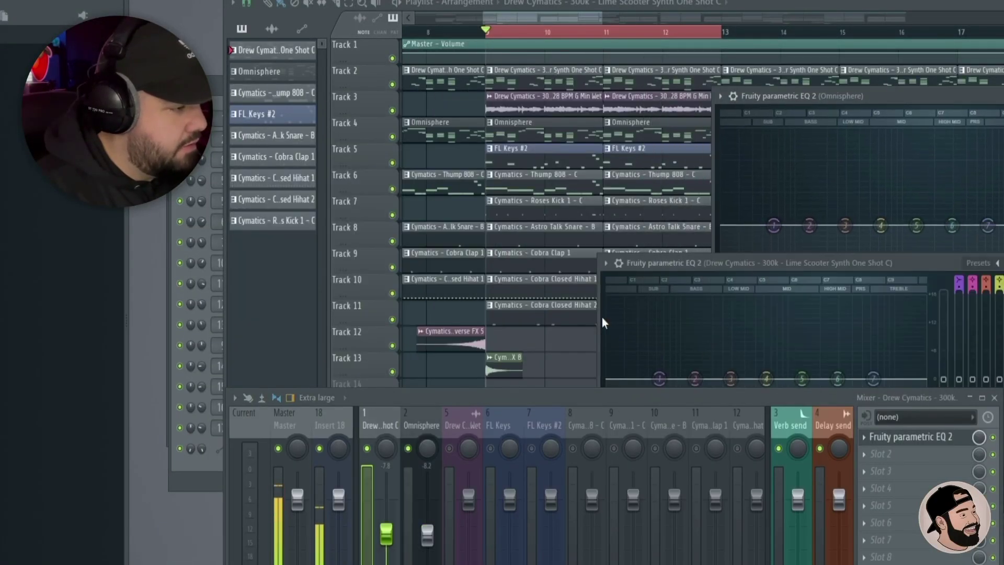
left_click_drag(800, 263, 394, 100)
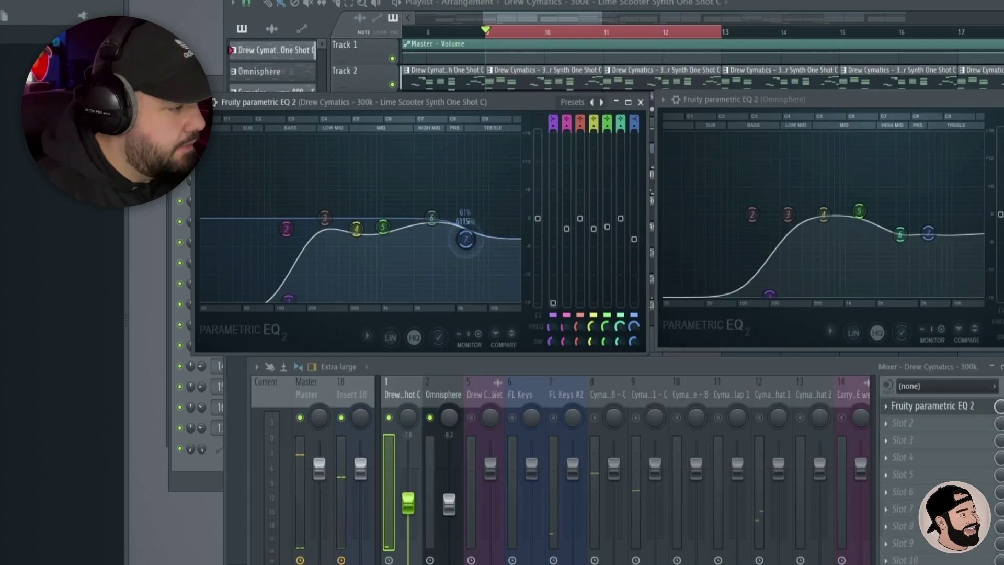
left_click_drag(927, 253, 899, 217)
left_click_drag(923, 204, 922, 200)
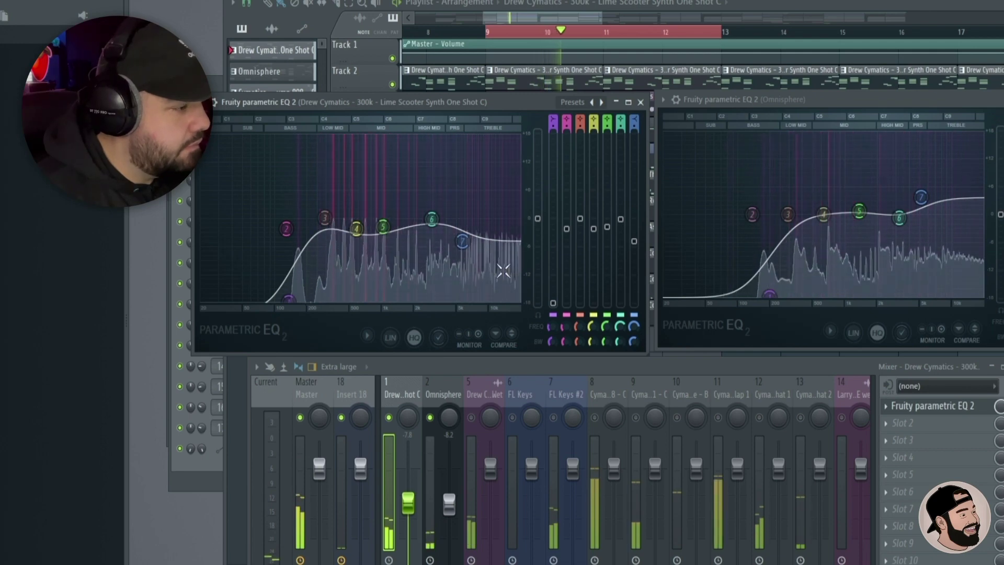
Lower the vocal chops track's fader to about -7.5 dB during playback and widen its stereo separation
left_click_drag(490, 468, 490, 498)
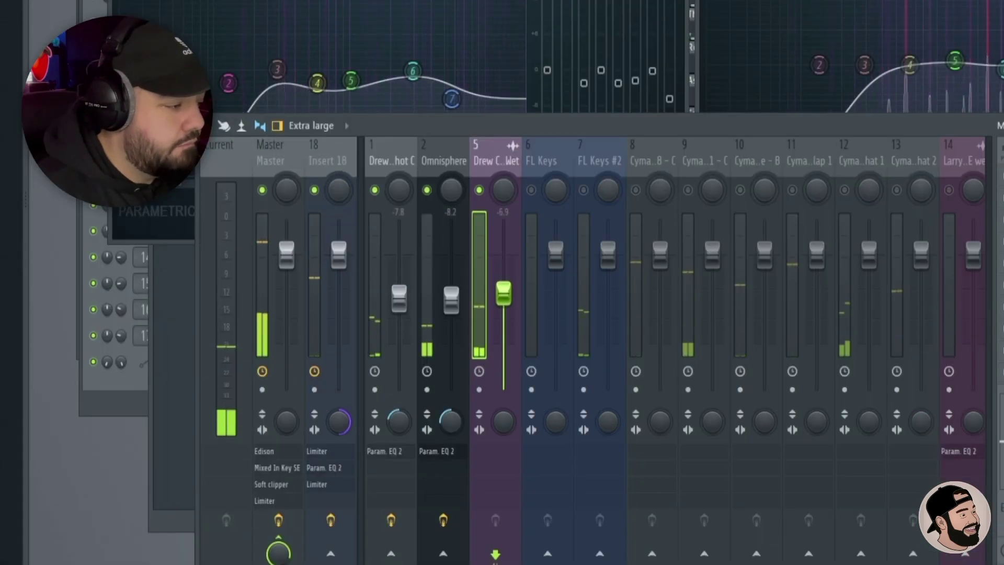
left_click_drag(503, 293, 503, 290)
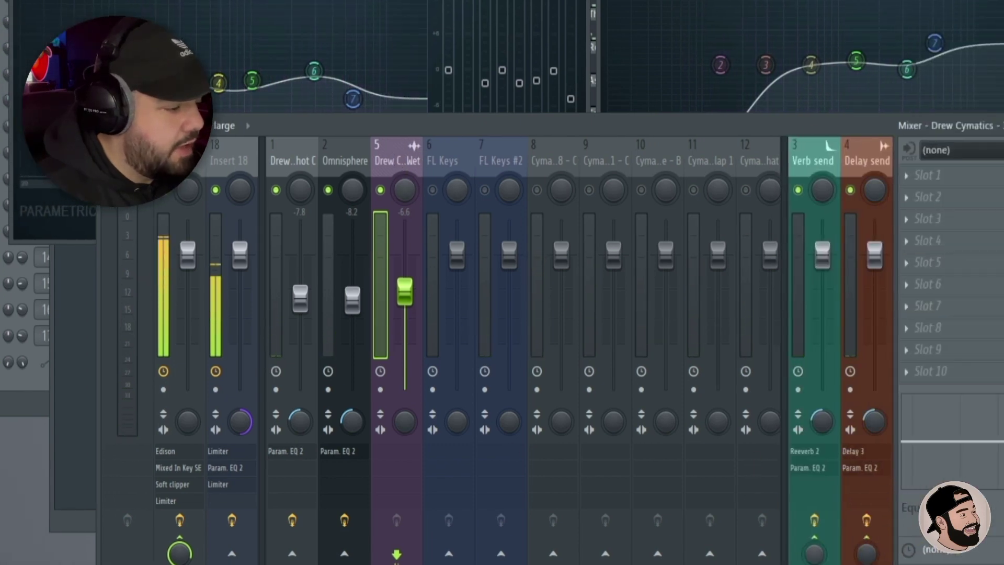
key("space")
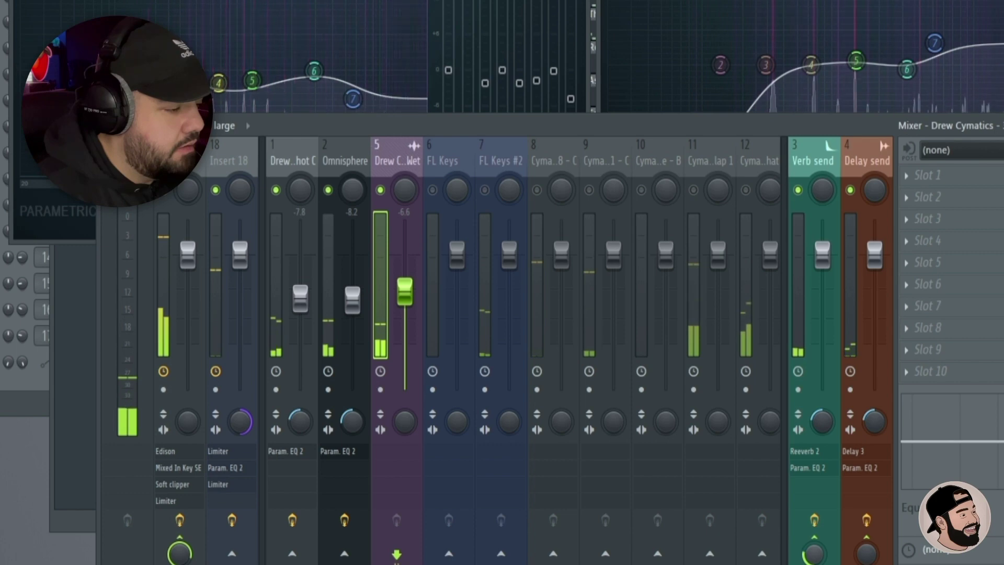
left_click_drag(404, 291, 405, 293)
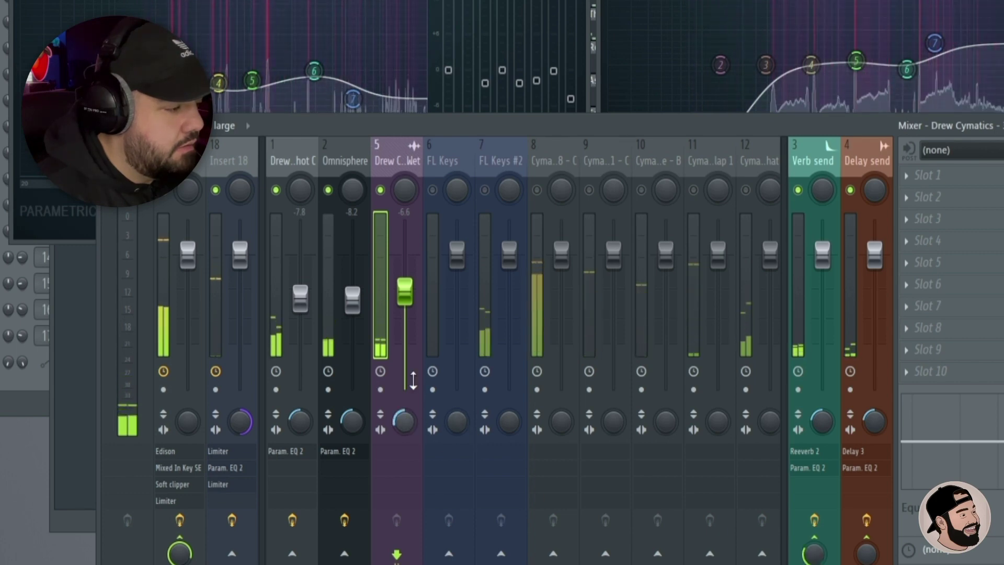
left_click_drag(404, 422, 404, 452)
left_click_drag(404, 293, 405, 297)
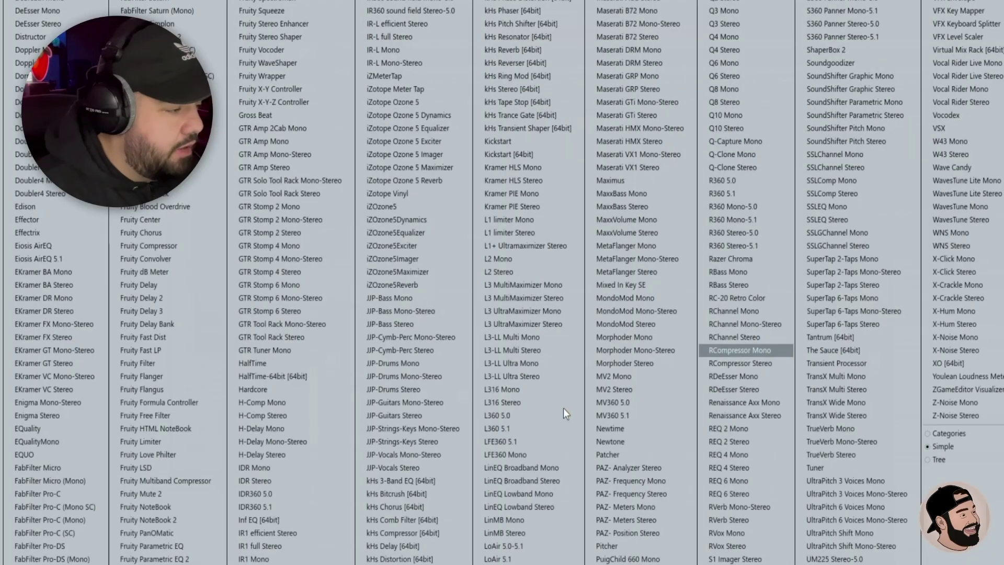
Insert Fruity Parametric EQ 2 on the vocal chops track and cut its highs with band 7 and with band 6 at about 5842 Hz
left_click(184, 558)
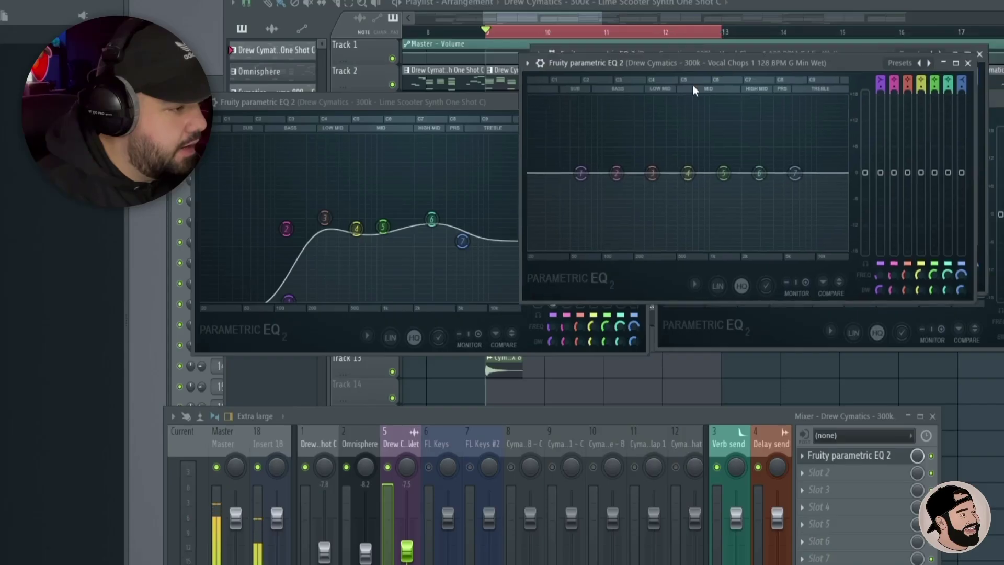
left_click_drag(692, 85, 660, 112)
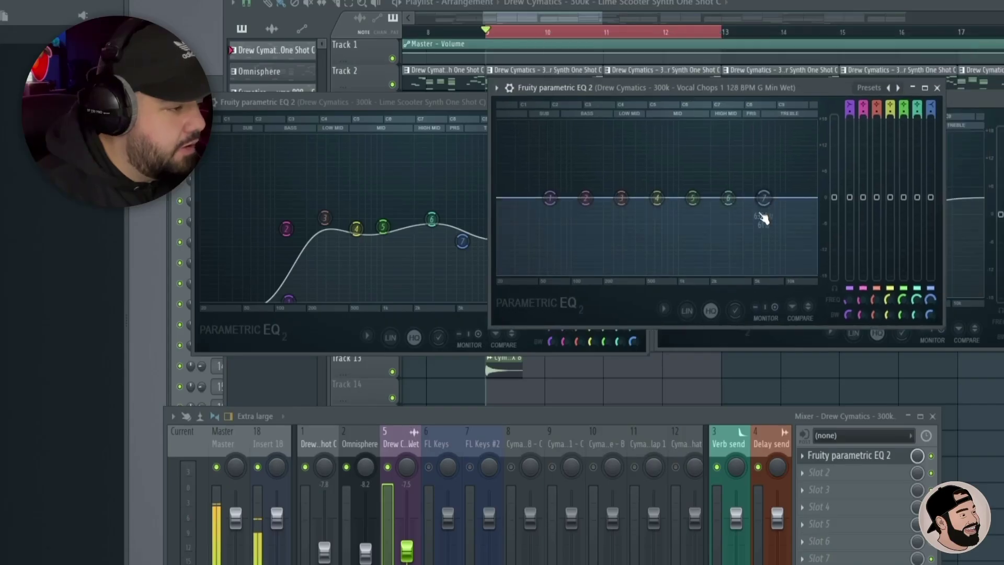
left_click_drag(762, 218, 719, 273)
key("space")
left_click_drag(728, 198, 761, 249)
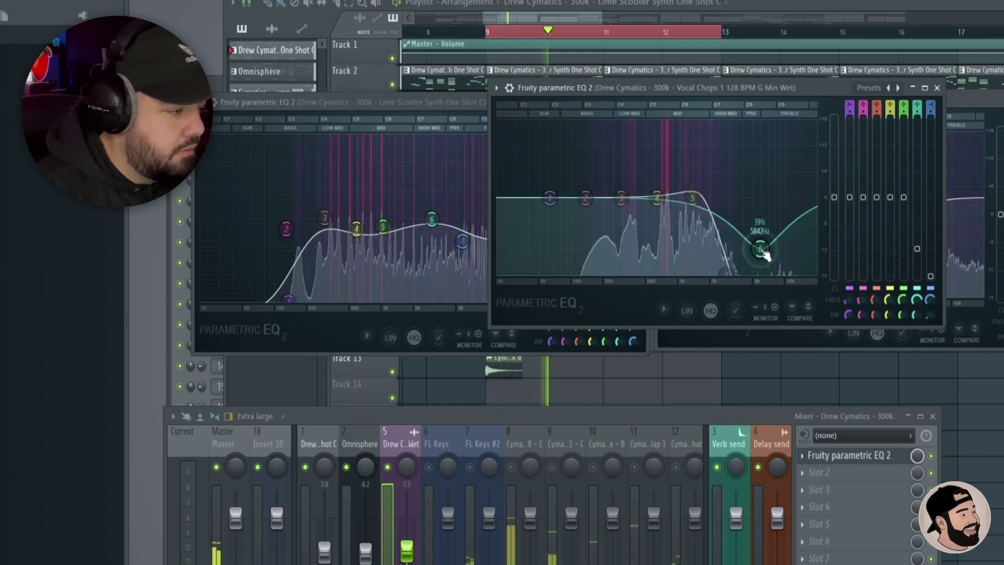
Shape the vocal chops EQ with a low cut on band 1, a slight dip on band 2 and a boost on band 5
left_click_drag(552, 198, 602, 261)
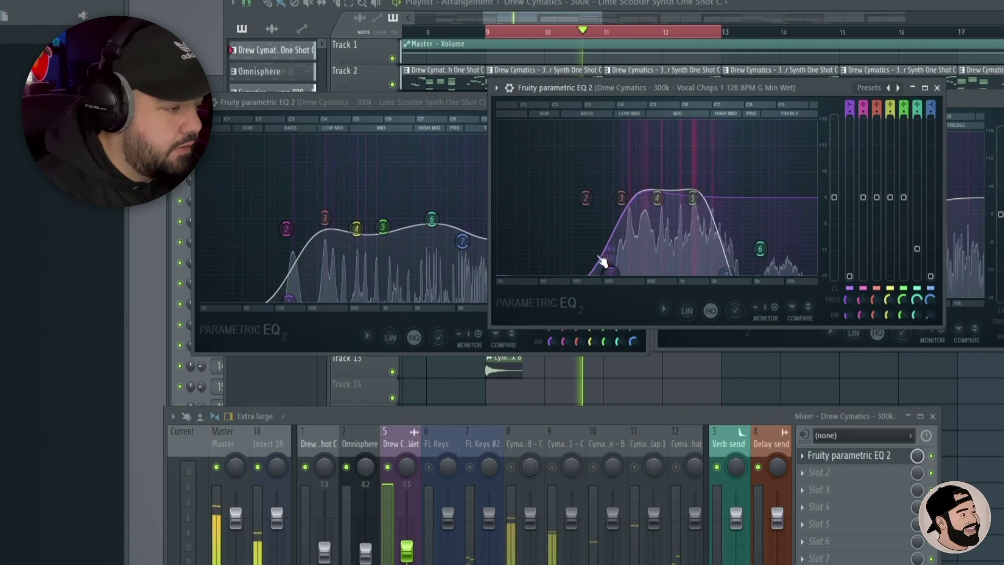
left_click_drag(585, 198, 582, 211)
left_click_drag(610, 272, 618, 271)
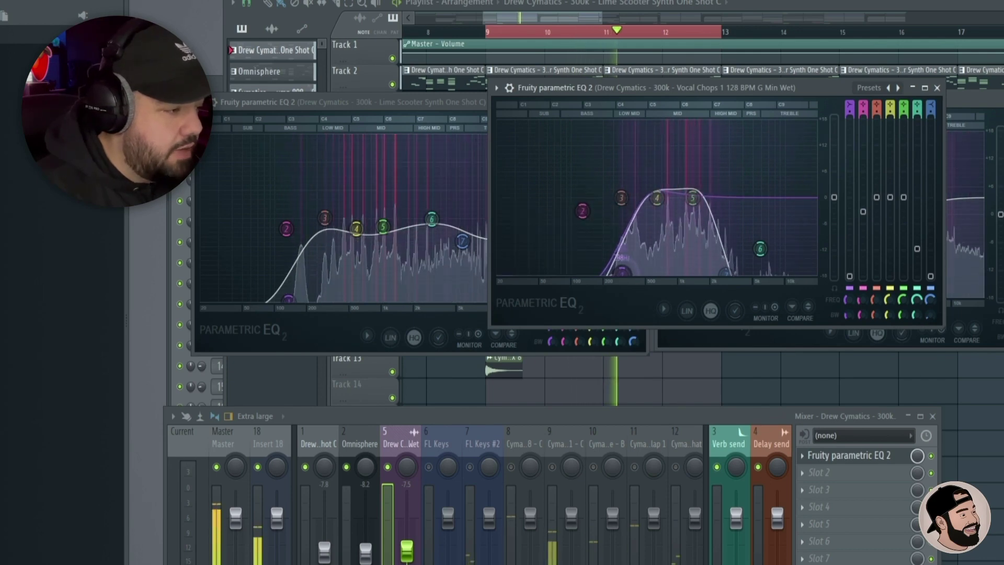
left_click_drag(692, 197, 690, 169)
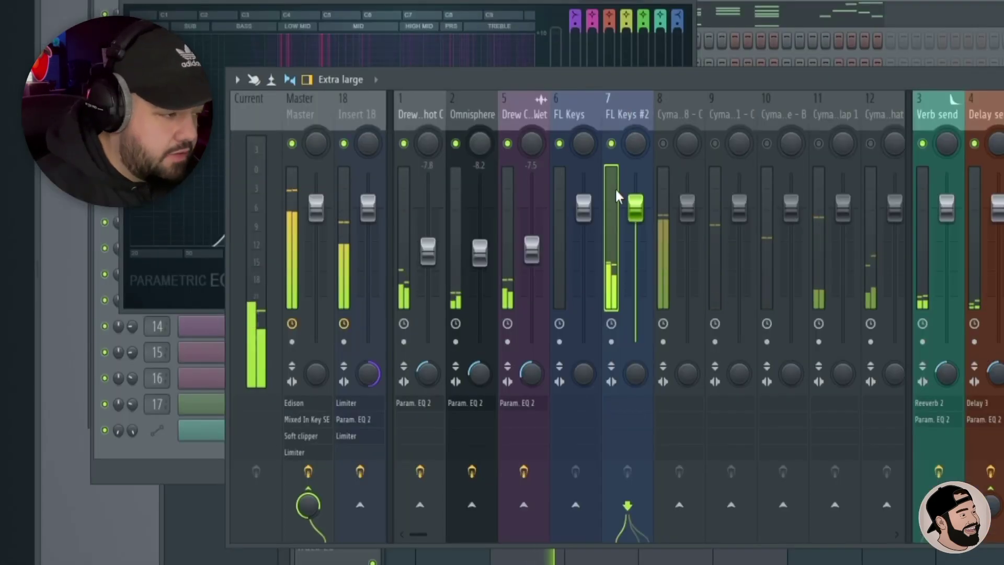
Lower the FL Keys #2 fader to about -5.5 dB and adjust the upper-mid bands of its parametric EQ
left_click_drag(636, 207, 636, 238)
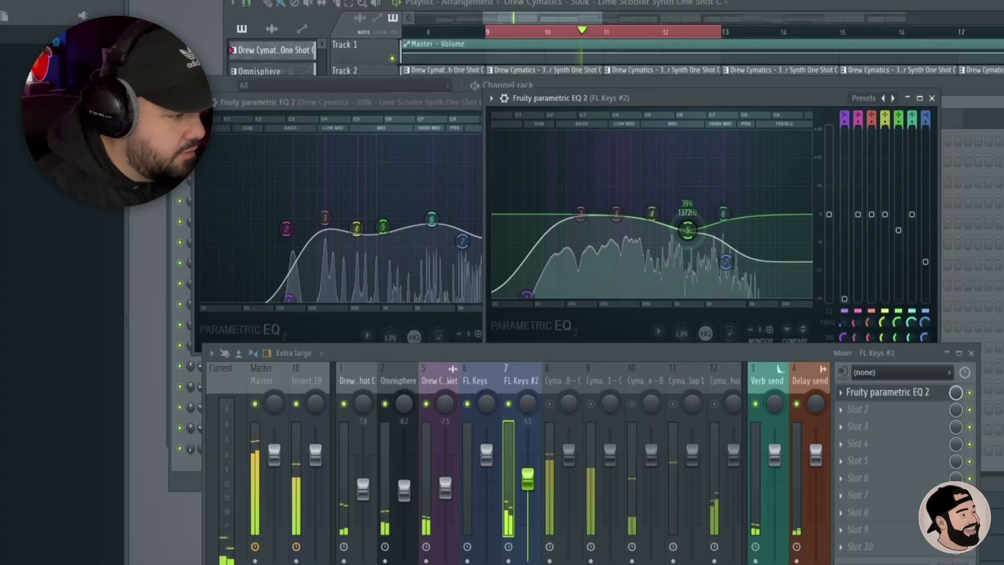
left_click_drag(688, 226, 724, 218)
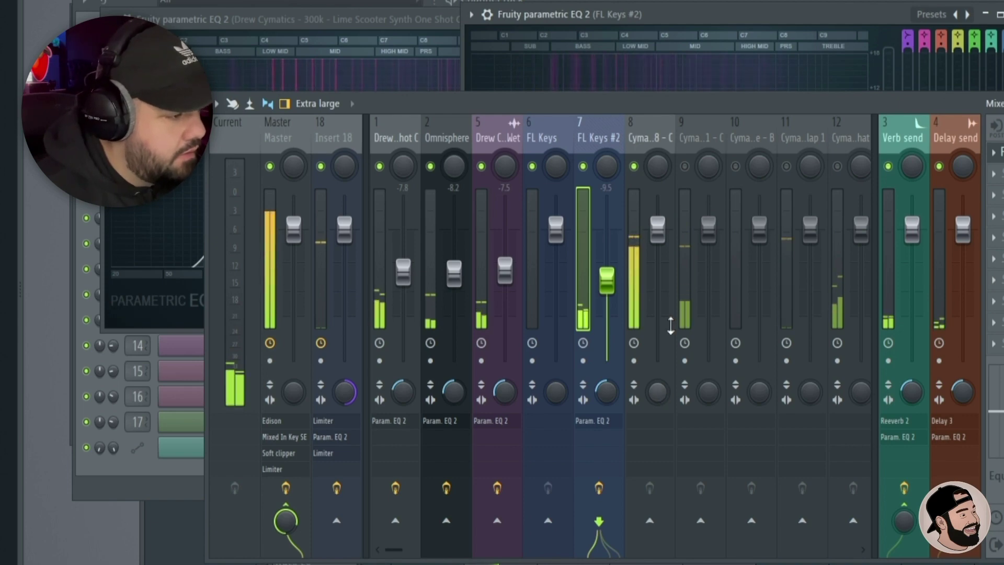
Narrow the stereo separation of the 808 and kick tracks toward mono, setting their faders to -5.6 dB and -0.8 dB
left_click(659, 388)
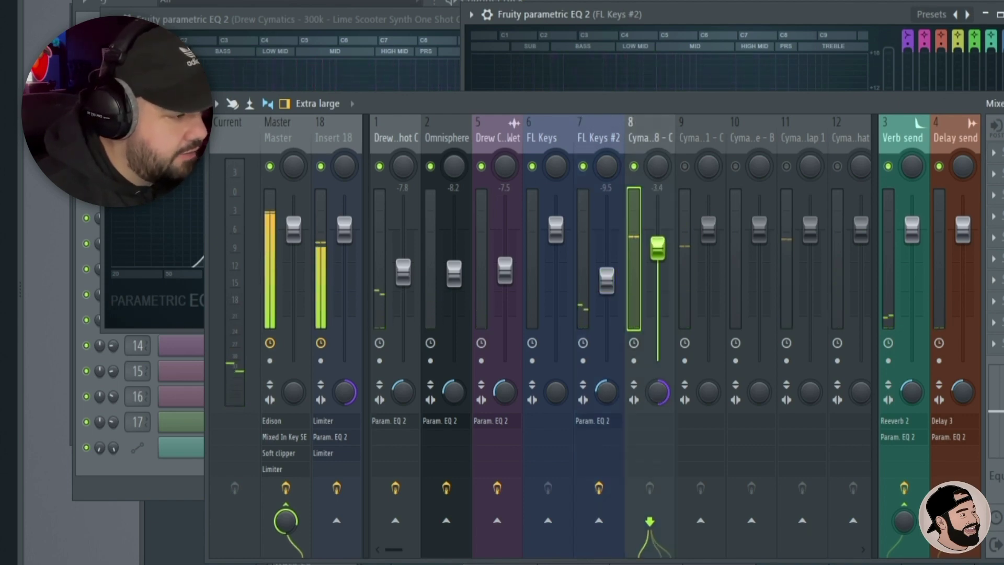
left_click_drag(662, 267, 660, 264)
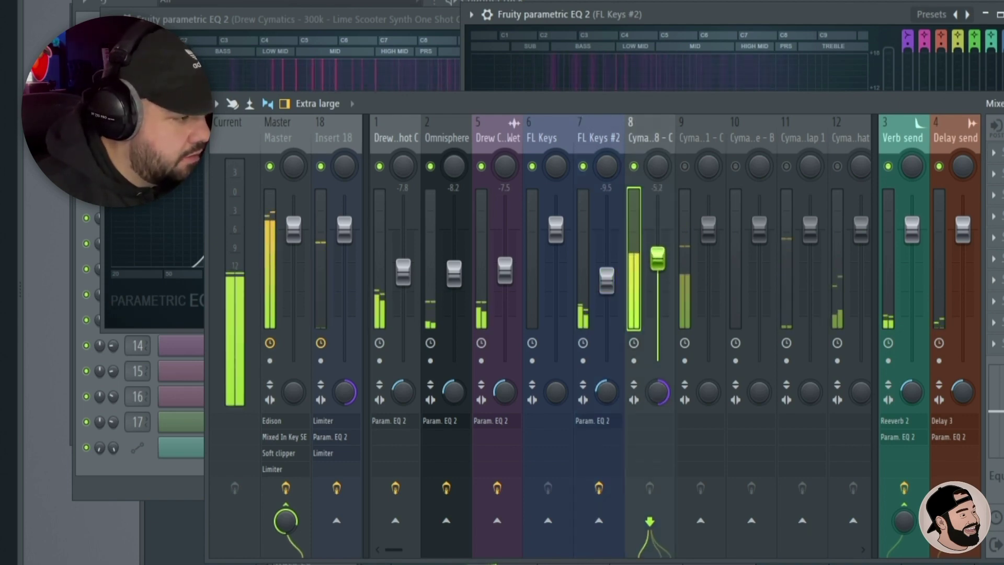
left_click(708, 392)
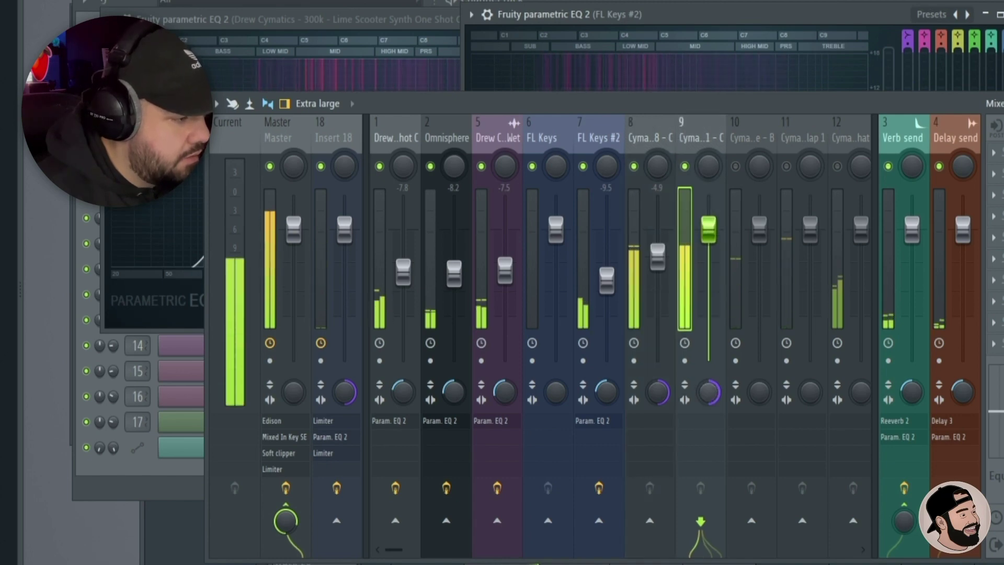
left_click_drag(657, 265, 657, 267)
left_click(698, 293)
Sidechain the kick's mixer track to the 808 track
right_click(646, 515)
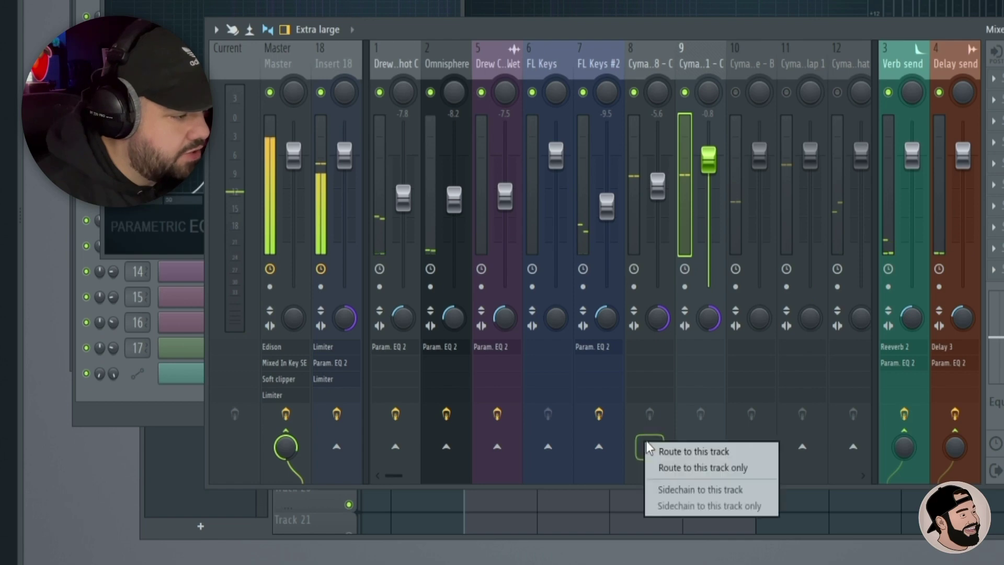
left_click(712, 58)
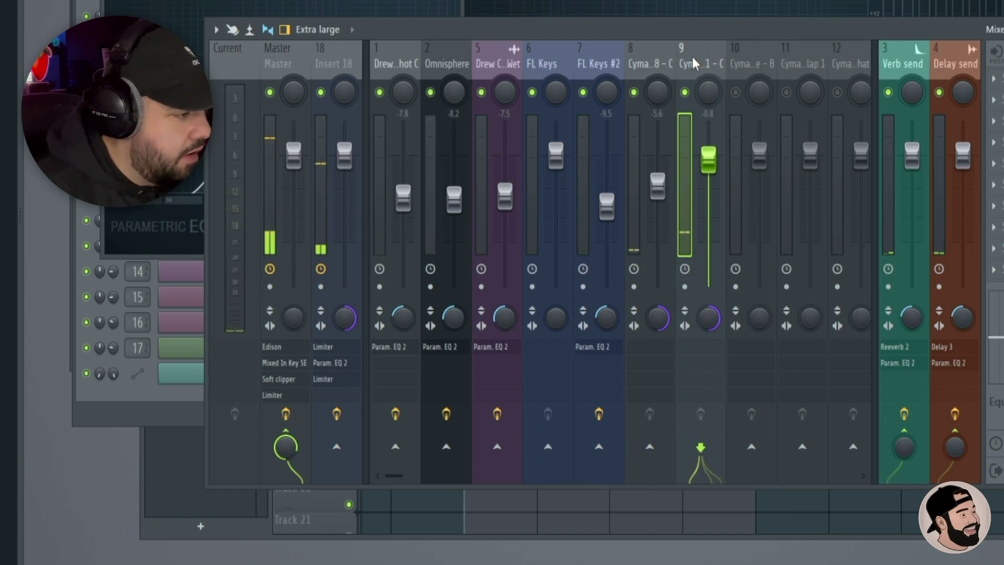
right_click(644, 449)
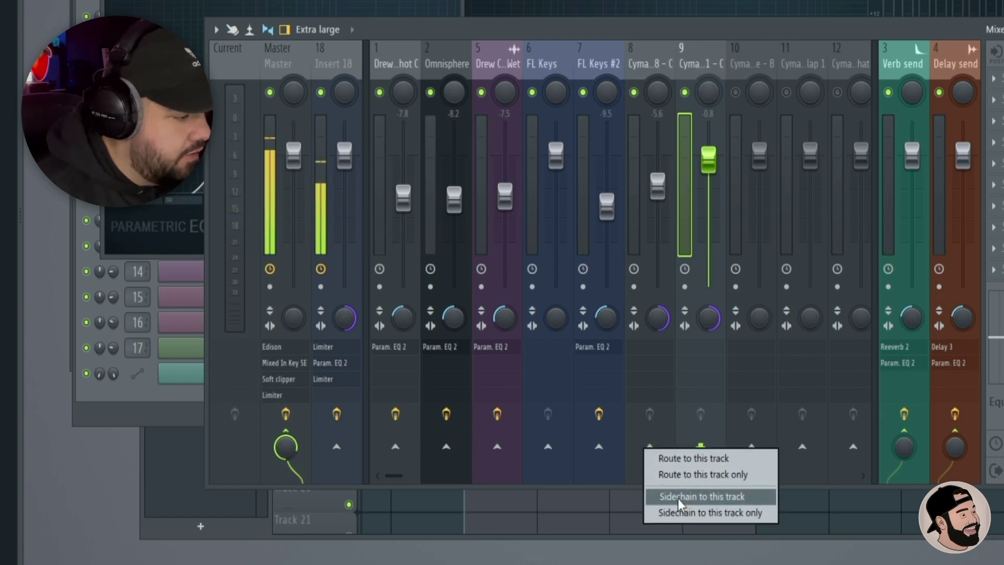
left_click(696, 498)
Insert Fruity Limiter on the 808 track in compressor mode with sidechain input 1
left_click(658, 60)
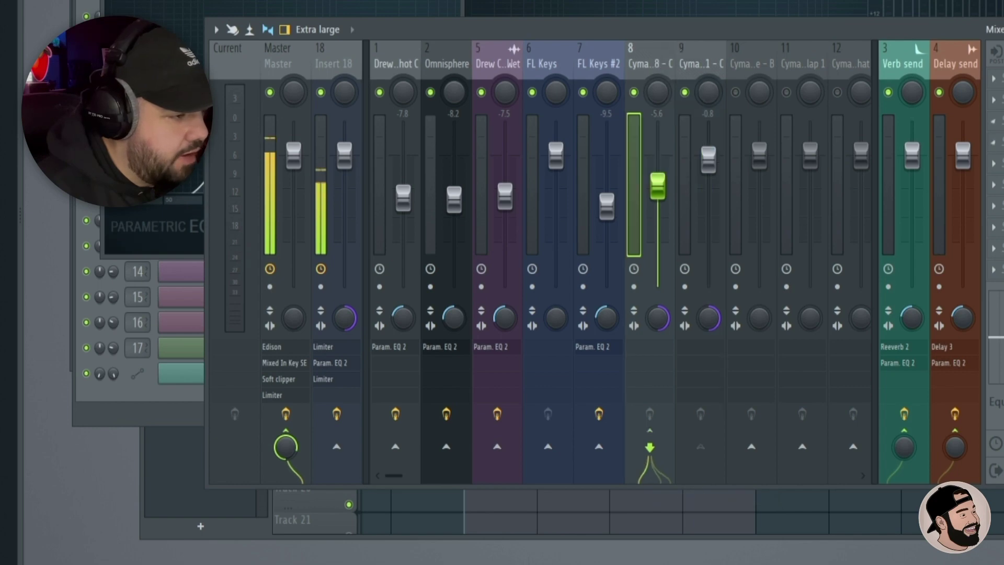
left_click(994, 78)
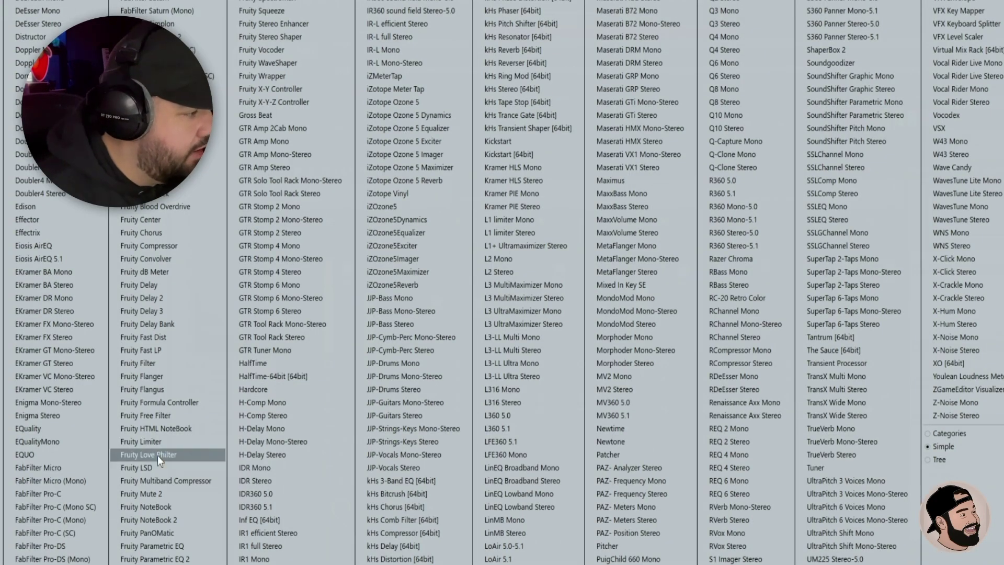
left_click(157, 441)
left_click_drag(391, 74, 641, 52)
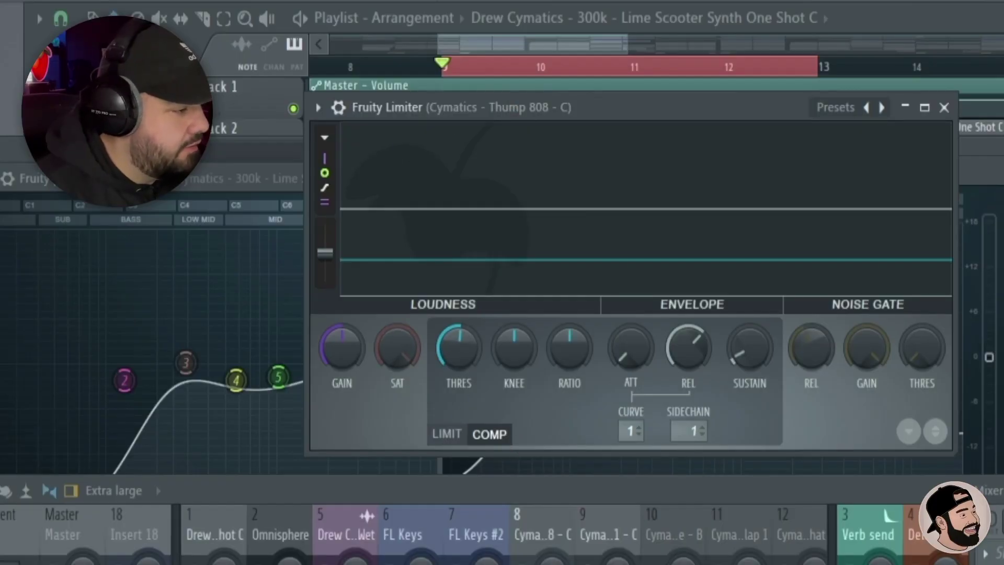
Lower the 808 compressor's threshold, raise its ratio and fine-tune the release during playback
left_click_drag(474, 353, 474, 397)
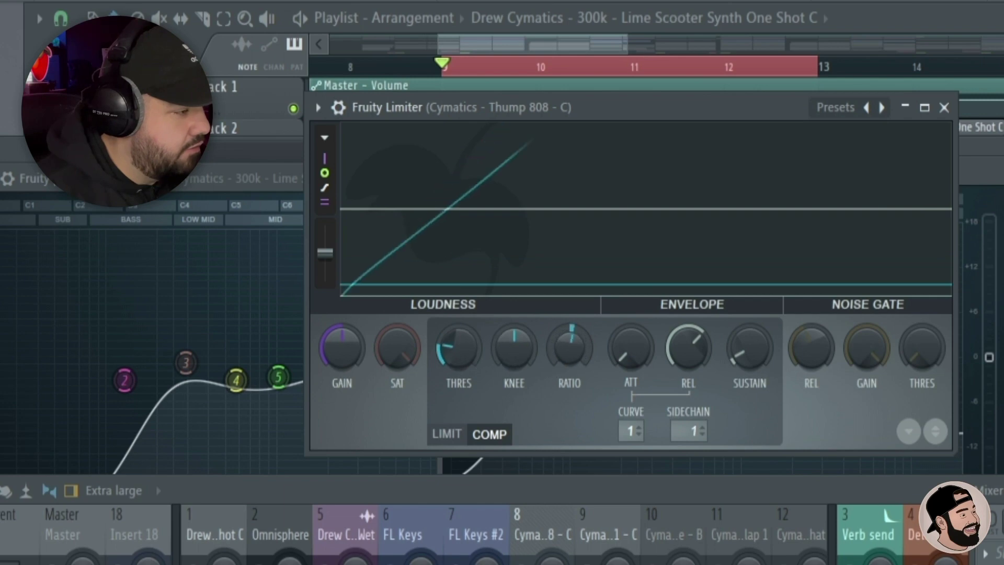
left_click_drag(628, 107, 634, 107)
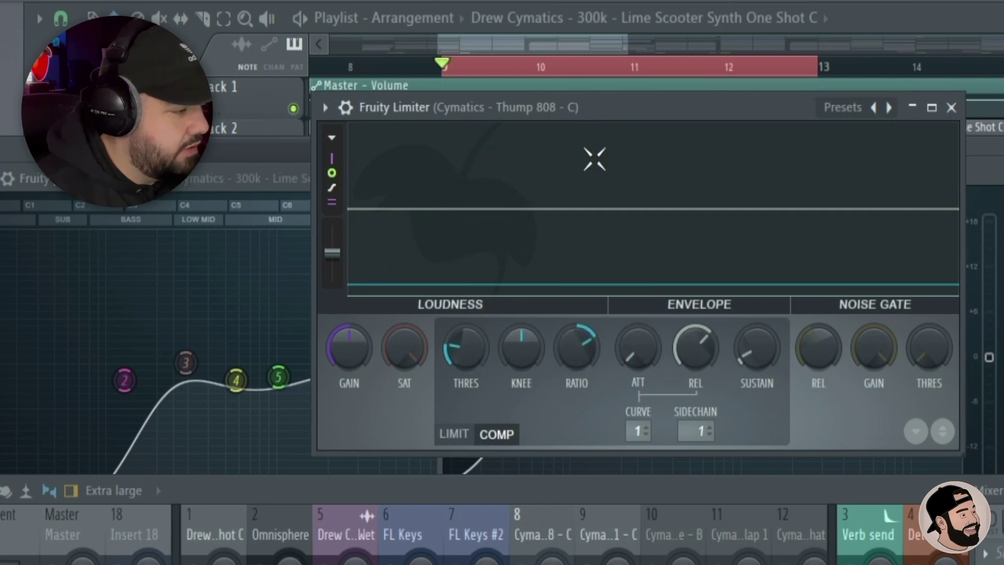
key("space")
left_click_drag(699, 354, 702, 355)
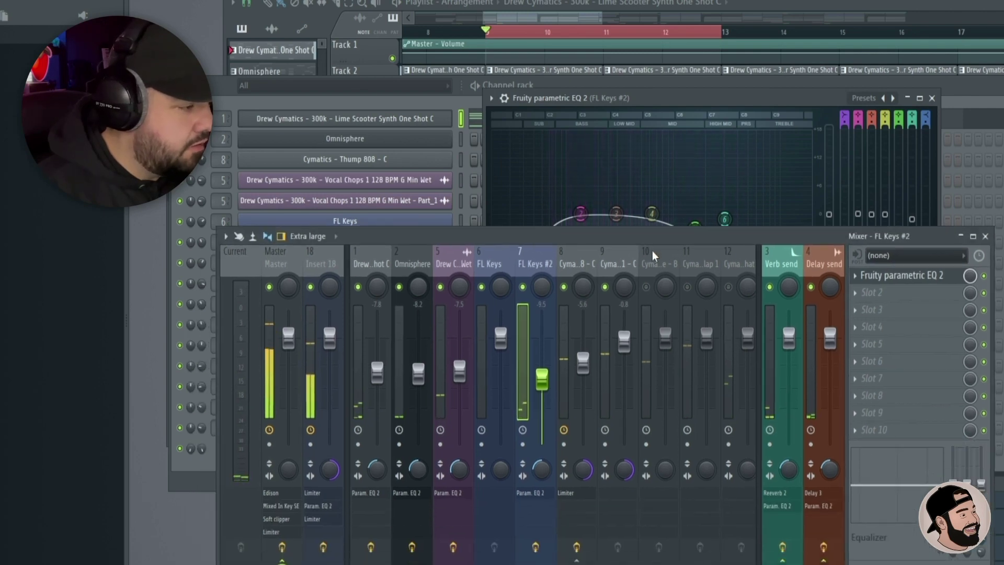
left_click(610, 265)
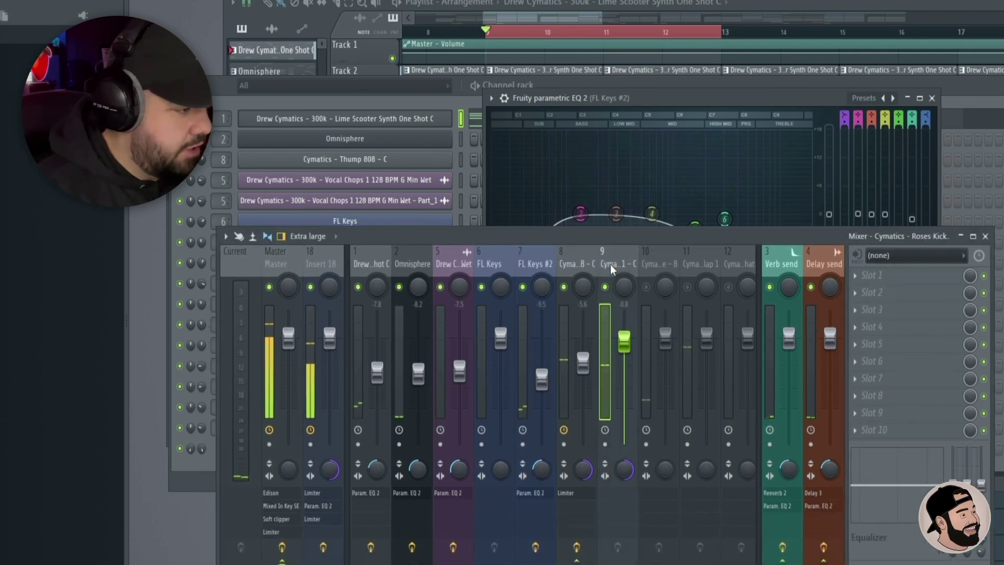
left_click(576, 265)
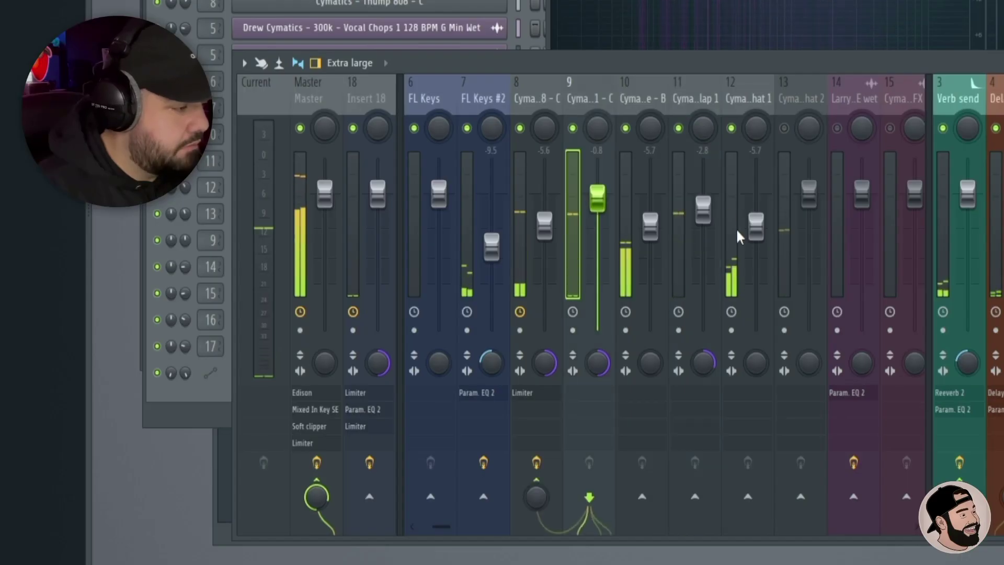
Lower the Closed Hihat 1 fader to -6.5 dB and the FX 8 fader to -12.6 dB
left_click_drag(755, 227, 755, 231)
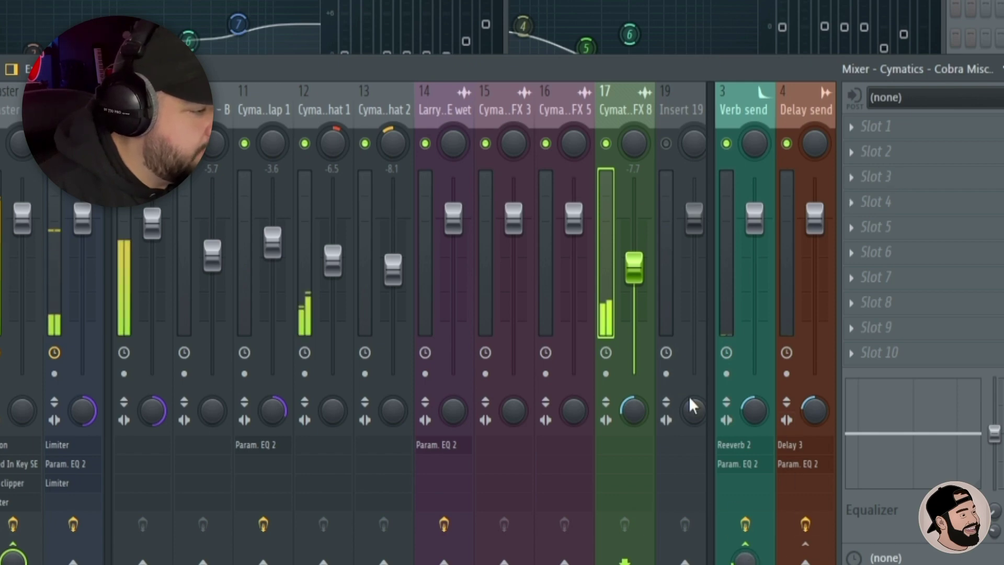
left_click_drag(642, 280, 643, 304)
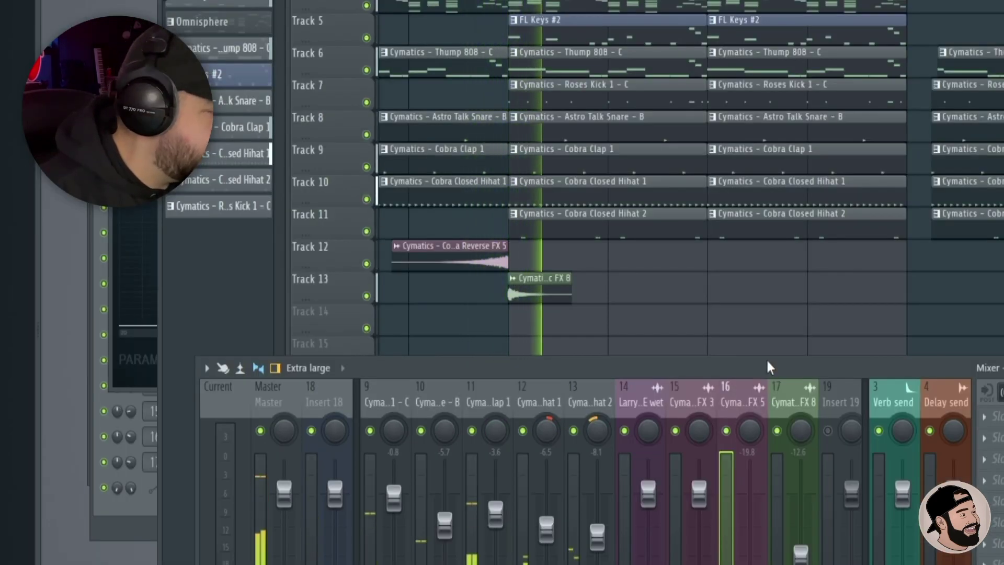
Rebalance the melodic tracks during playback, raising the vocal chops fader to -7.0 dB and the Omnisphere fader to -8.1 dB
left_click_drag(768, 367, 784, 286)
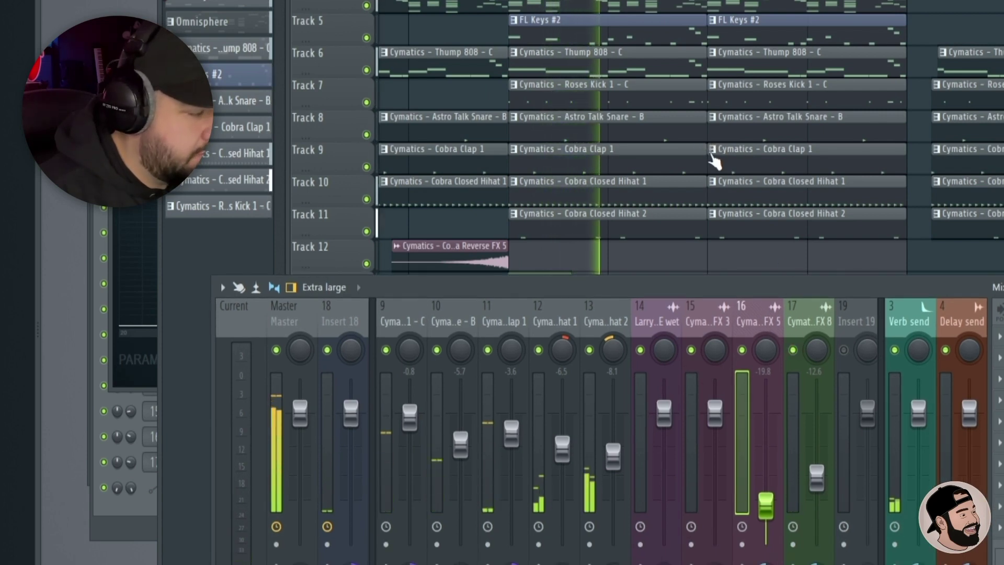
scroll(639, 319, "left", 2)
scroll(639, 316, "left", 5)
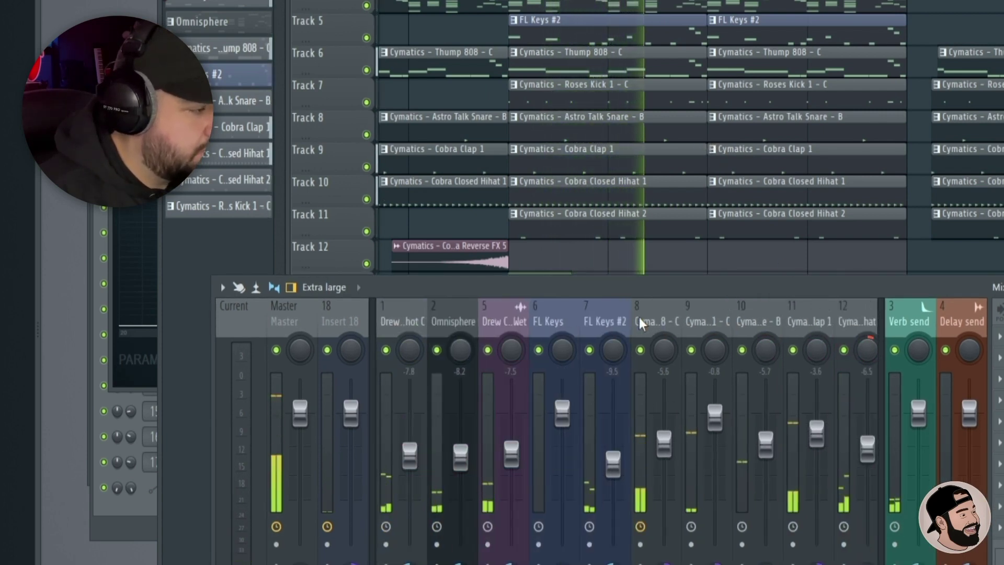
left_click(501, 317)
left_click(463, 320)
left_click_drag(517, 463, 469, 459)
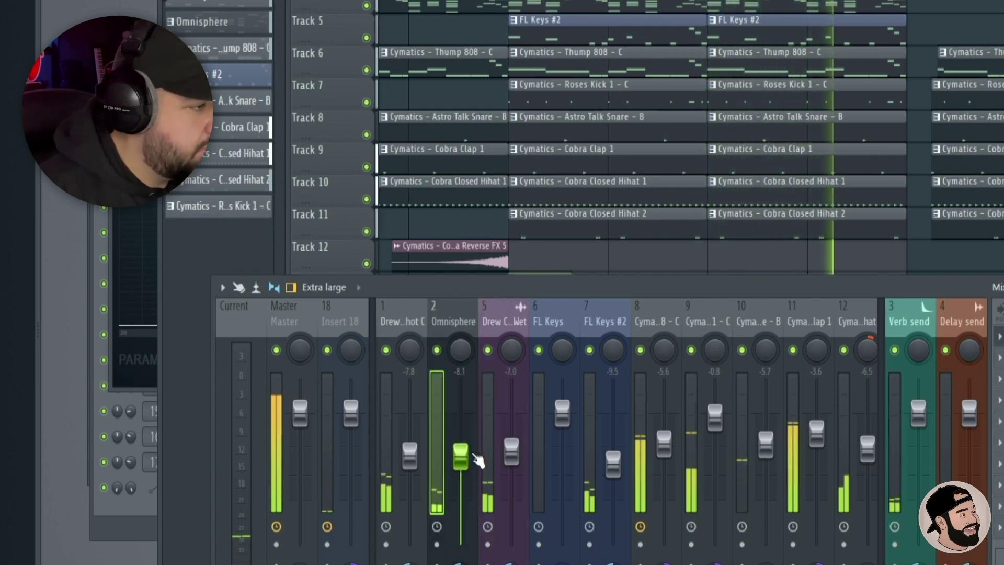
scroll(707, 178, "down", 2)
scroll(679, 130, "down", 2)
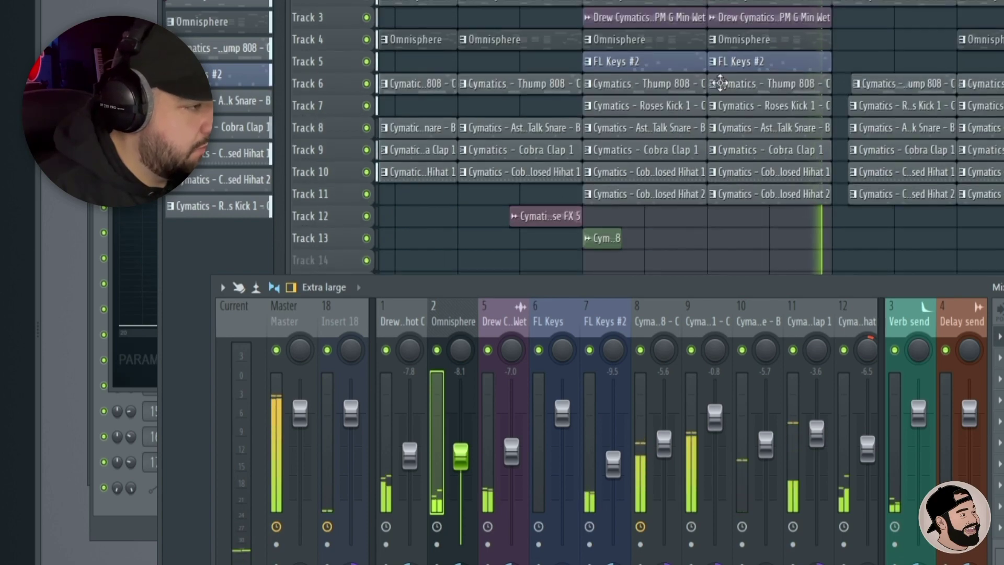